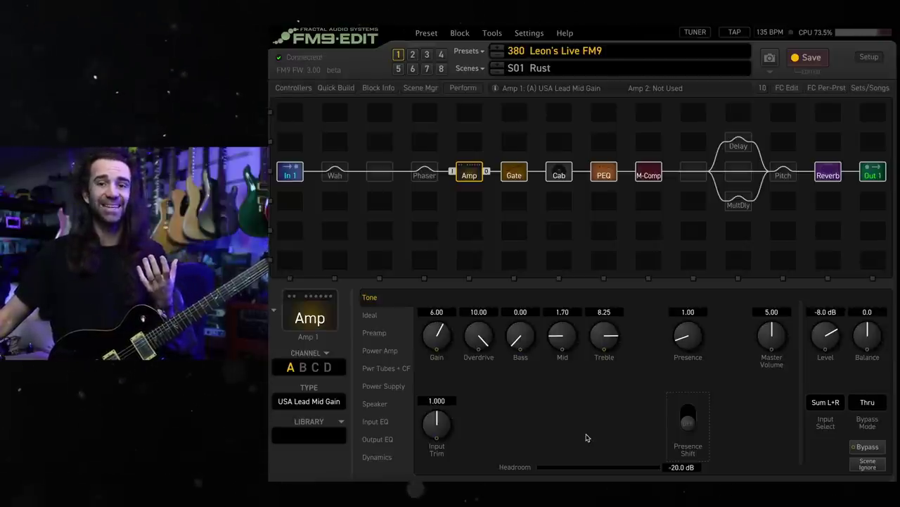
# Step: Check the Pitch block's settings, then return to the Amp block's settings
pyautogui.click(785, 172)
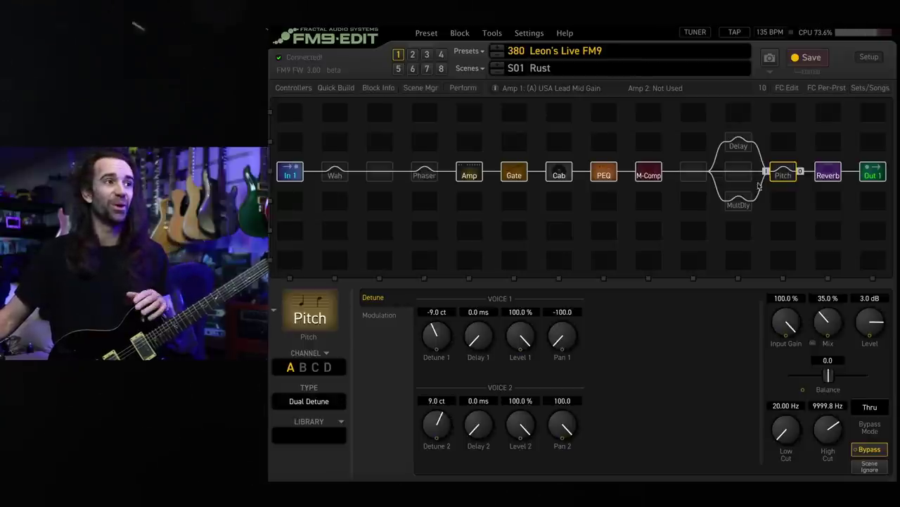
pyautogui.click(465, 175)
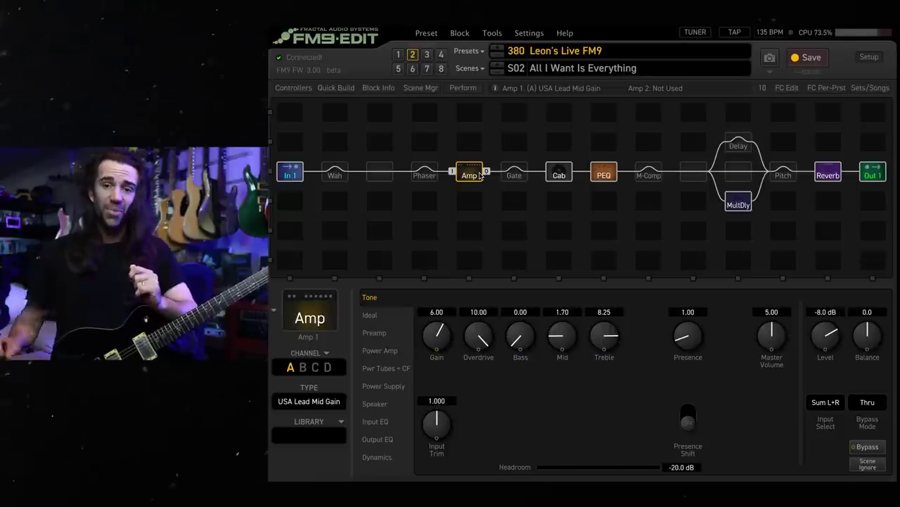
# Step: Try the Transformer preamp type on Cab 1, then set Preamp Type back to None
pyautogui.click(554, 168)
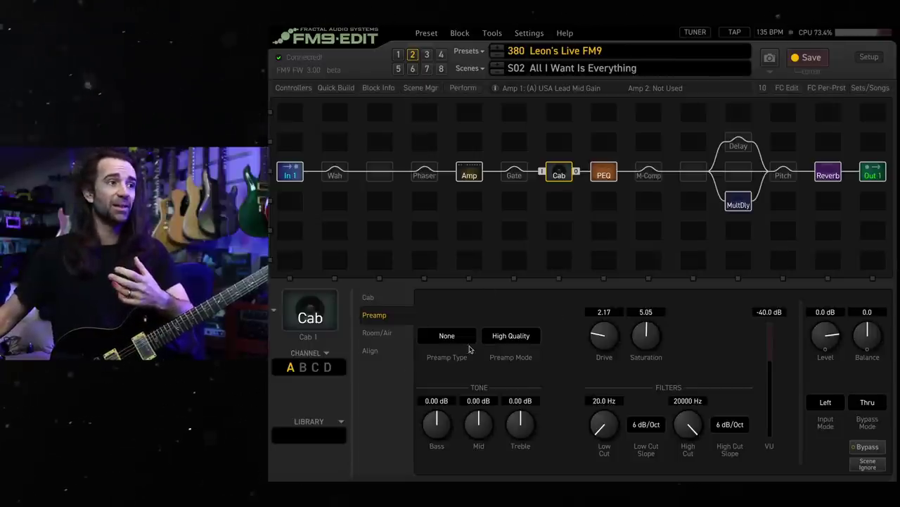
pyautogui.click(447, 336)
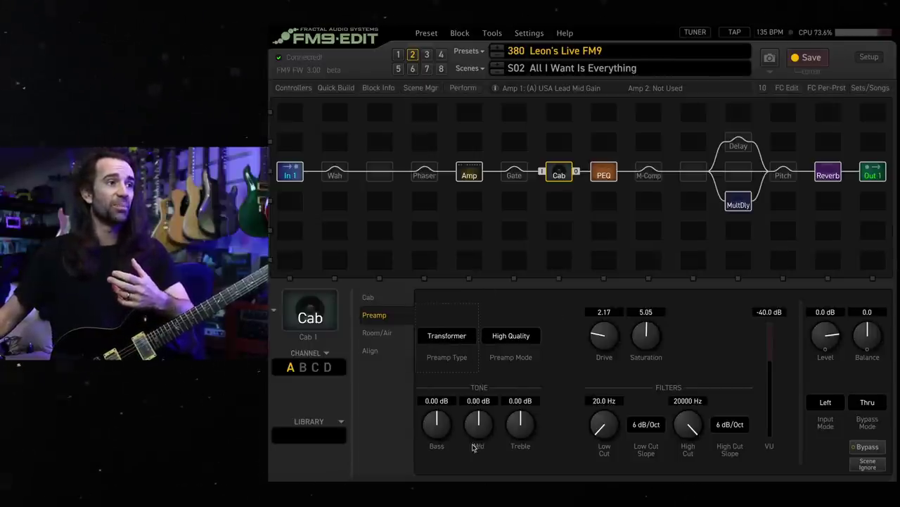
pyautogui.click(476, 443)
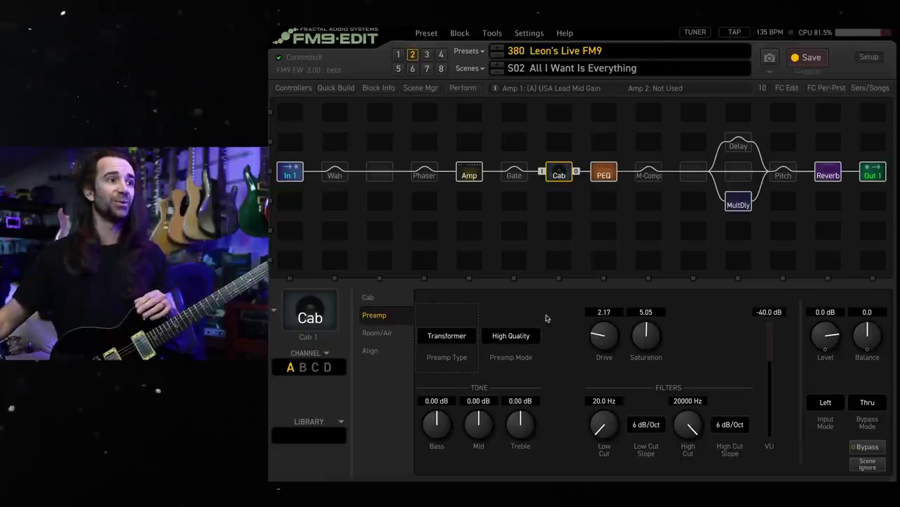
pyautogui.click(441, 339)
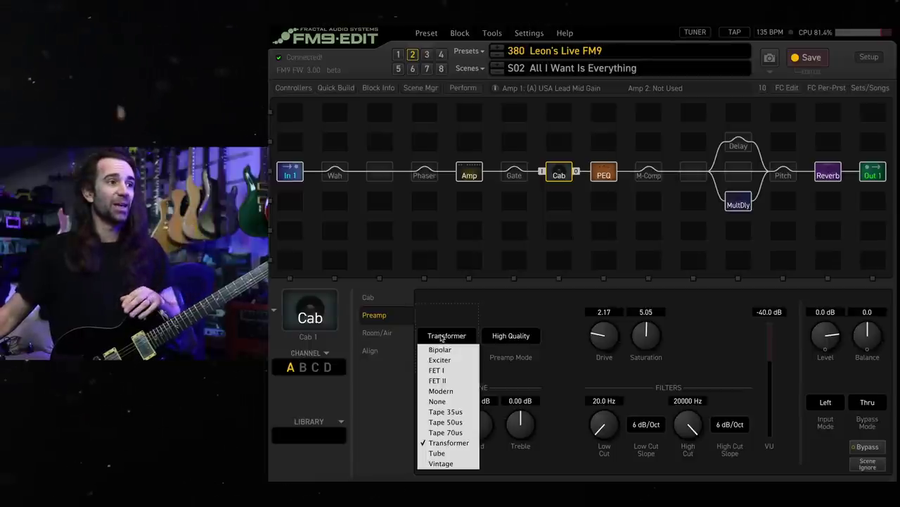
pyautogui.click(454, 398)
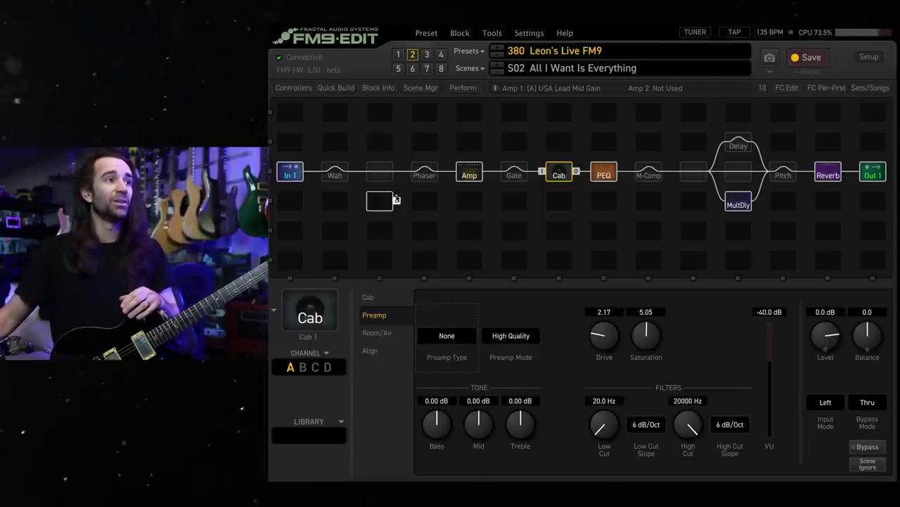
pyautogui.click(379, 174)
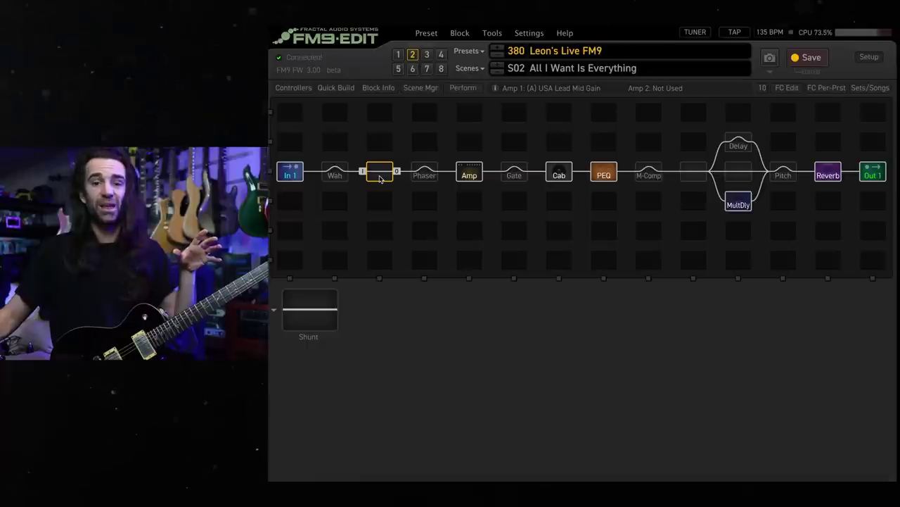
# Step: Dismiss the empty slot's block menu and pick Face Fuzz as the drive type
pyautogui.rightClick(380, 178)
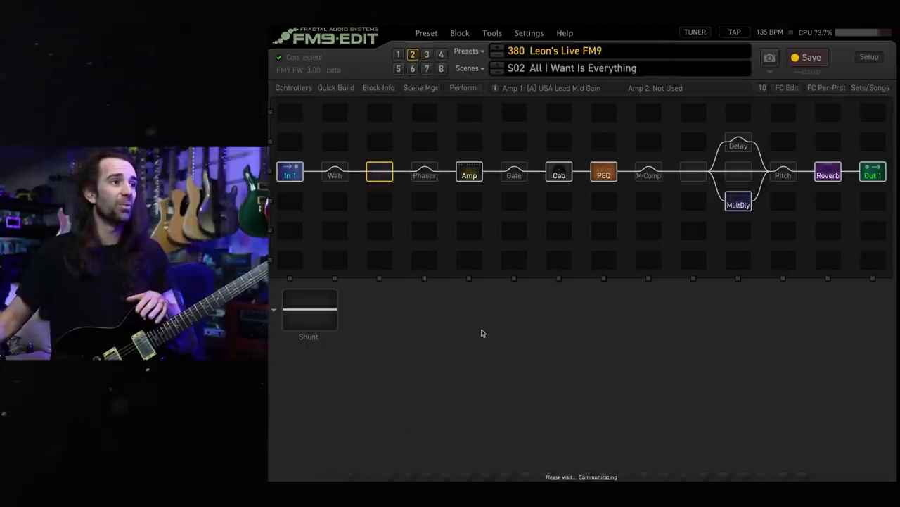
pyautogui.click(698, 327)
pyautogui.click(319, 405)
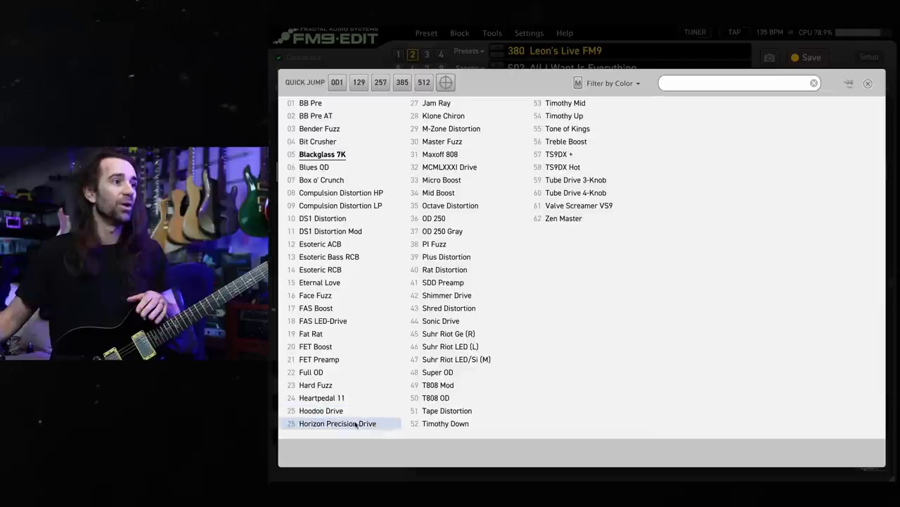
pyautogui.click(357, 294)
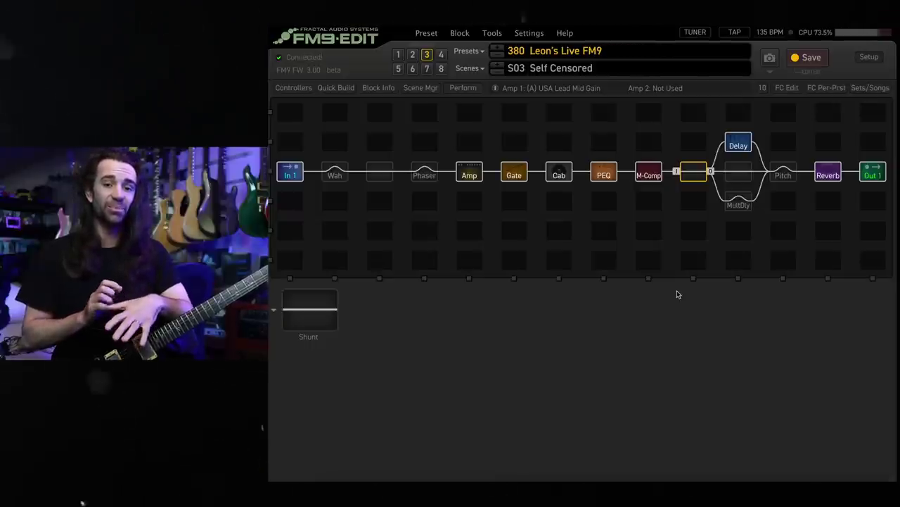
# Step: Insert a Rotary 1 block into the slot after M-Comp
pyautogui.rightClick(690, 172)
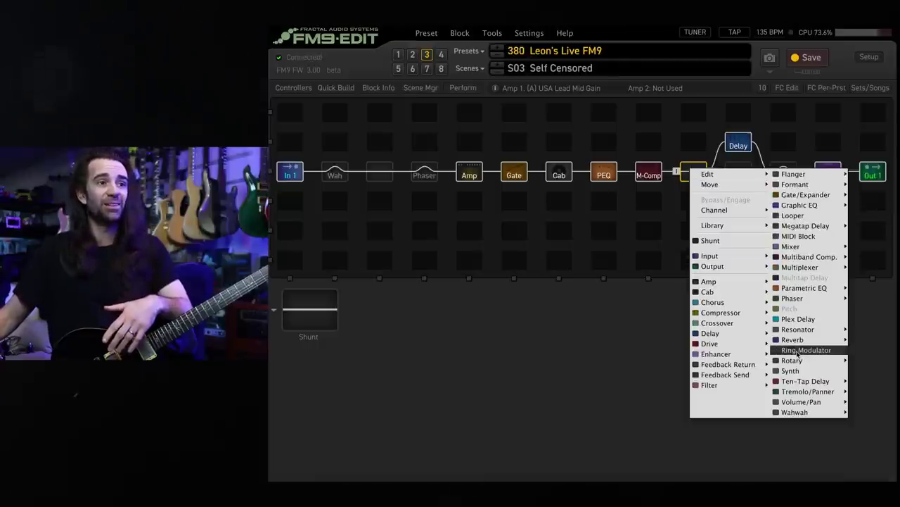
pyautogui.moveTo(805, 361)
pyautogui.click(872, 350)
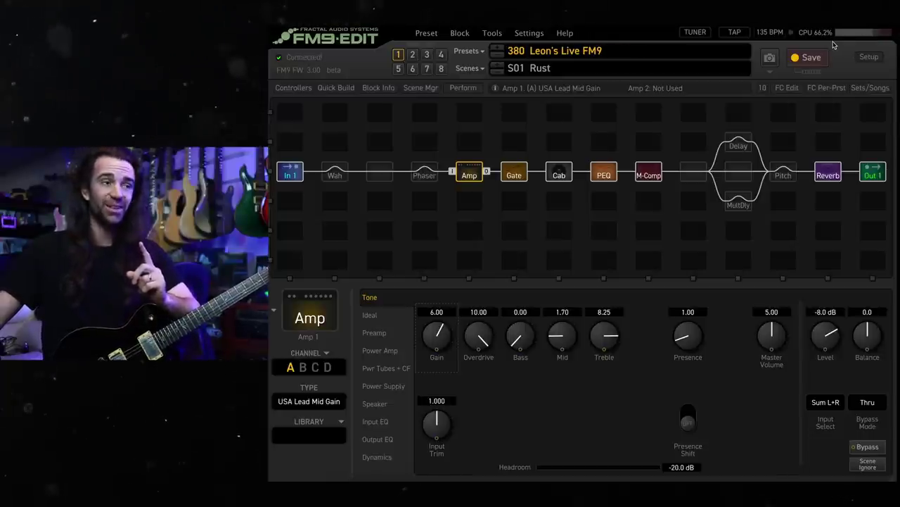
# Step: Insert a Rotary 1 block into the empty slot after M-Comp
pyautogui.click(693, 173)
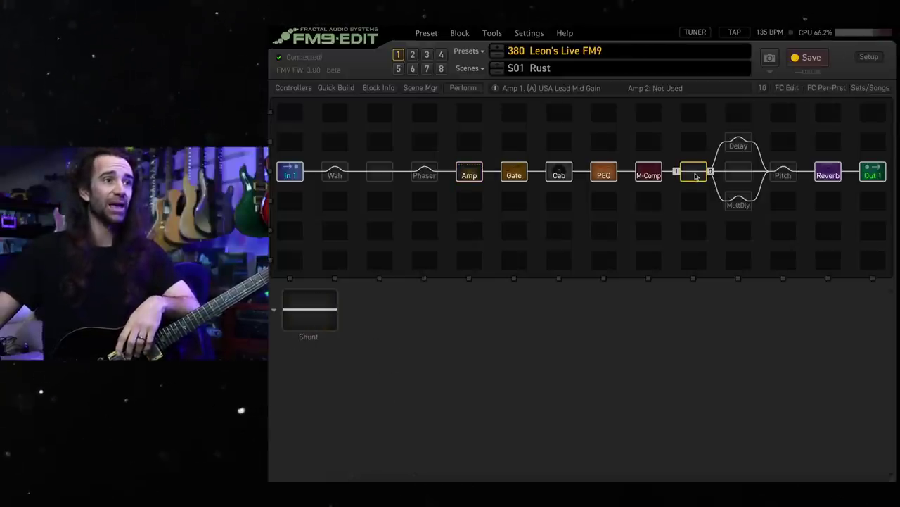
pyautogui.rightClick(695, 174)
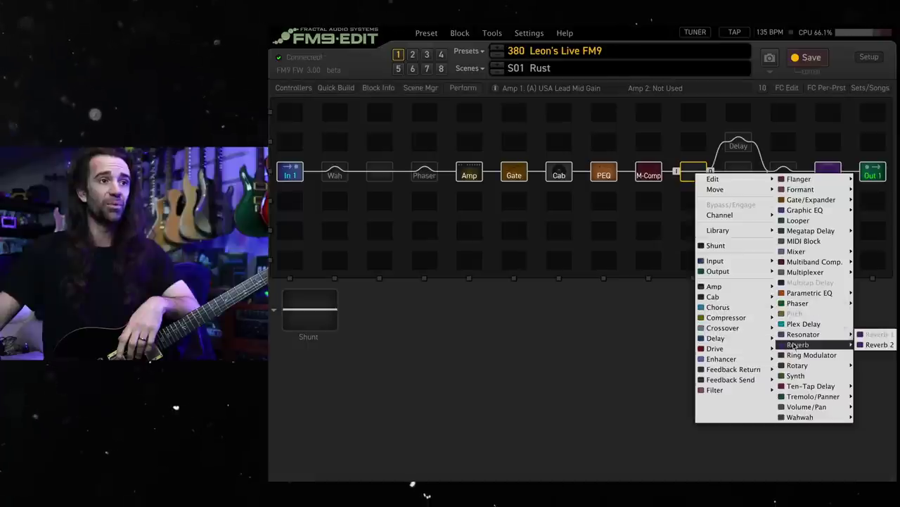
pyautogui.moveTo(837, 365)
pyautogui.click(866, 357)
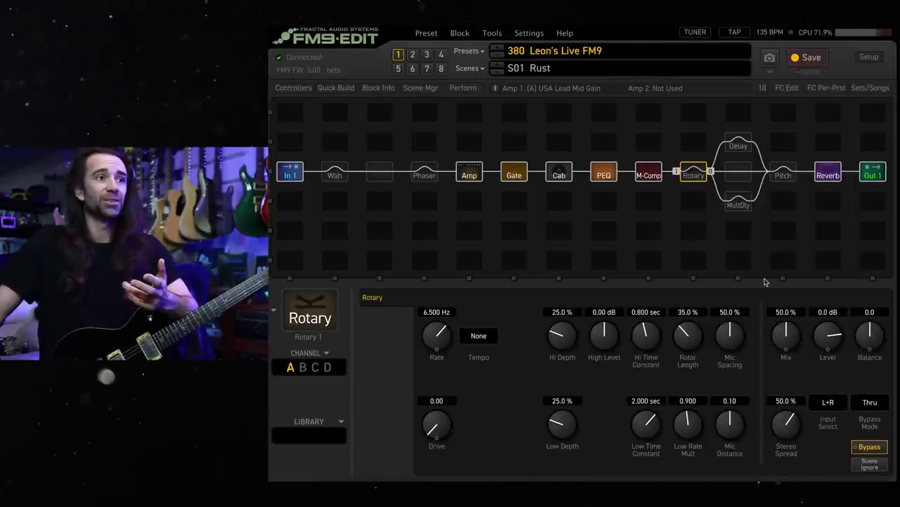
# Step: Add a Drive 1 block in the empty slot between Wah and Phaser
pyautogui.click(380, 173)
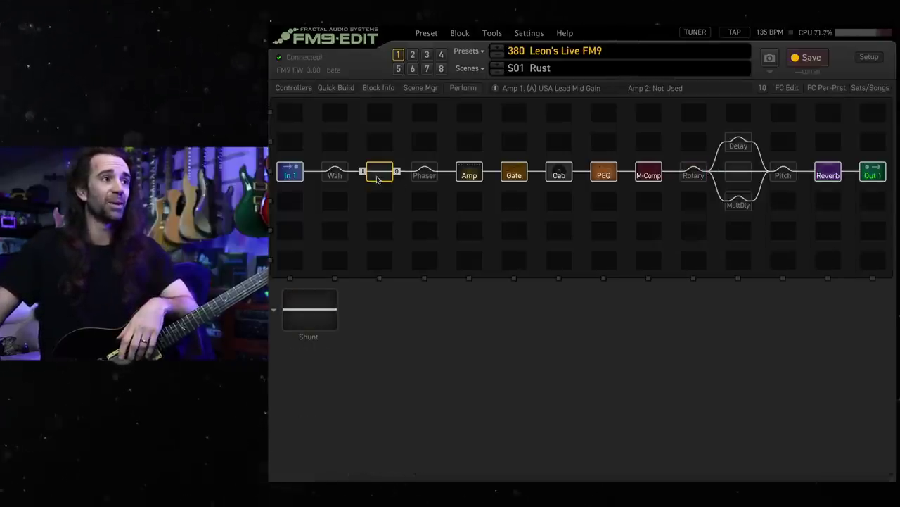
pyautogui.rightClick(380, 175)
pyautogui.moveTo(420, 332)
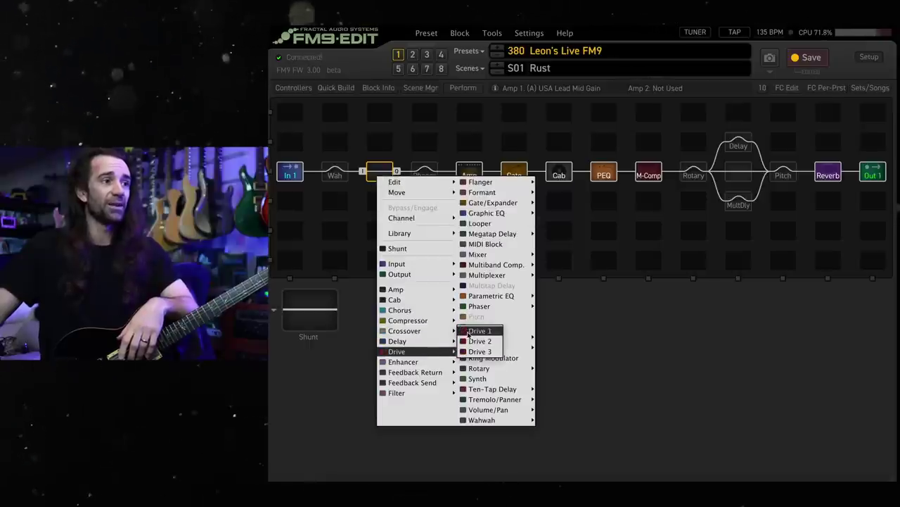
pyautogui.press('Escape')
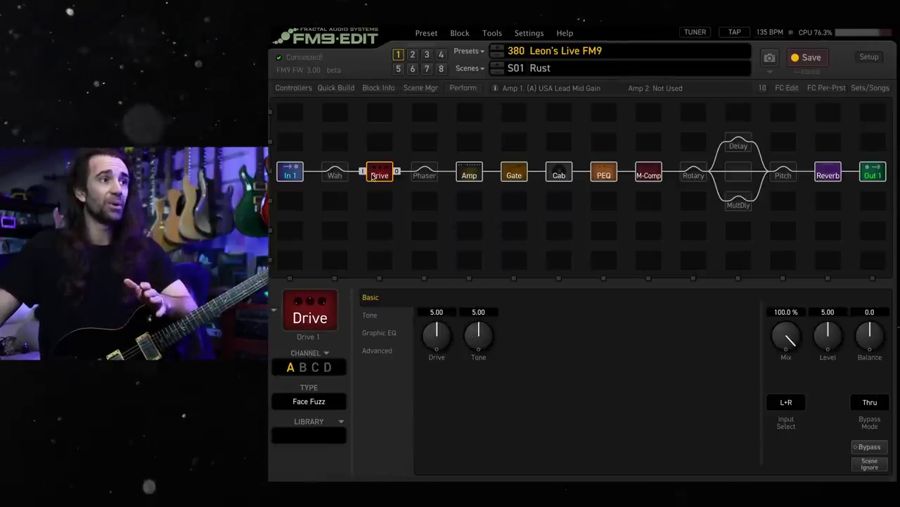
# Step: Bypass Drive 1 in scene 1 via the Scene Manager and bring up the Drive block's settings
pyautogui.click(419, 88)
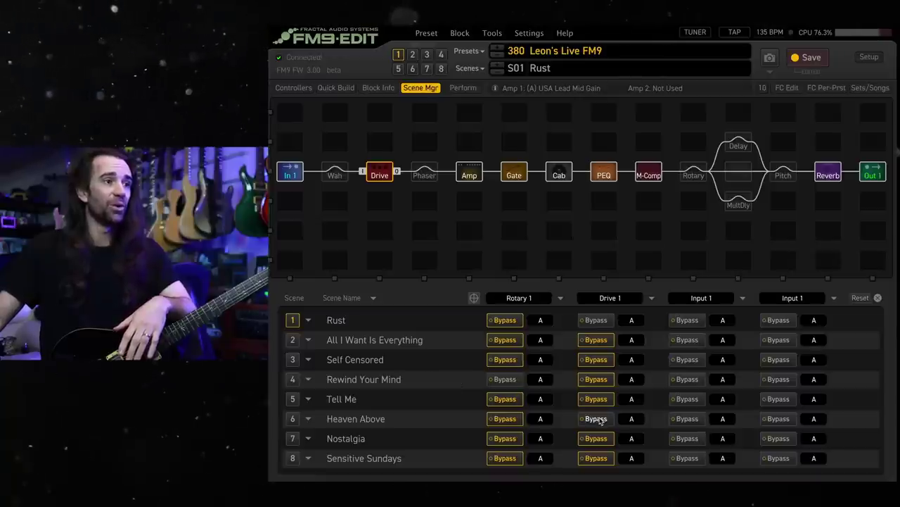
pyautogui.click(597, 321)
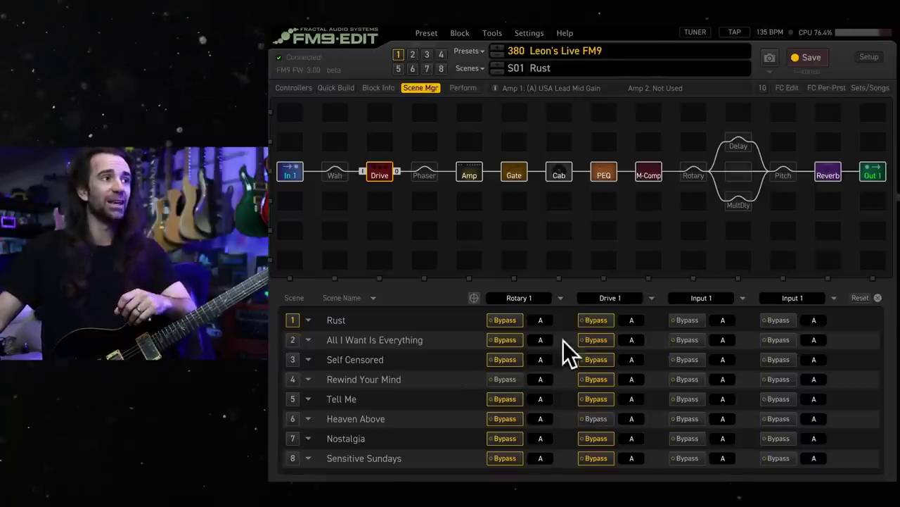
pyautogui.click(419, 88)
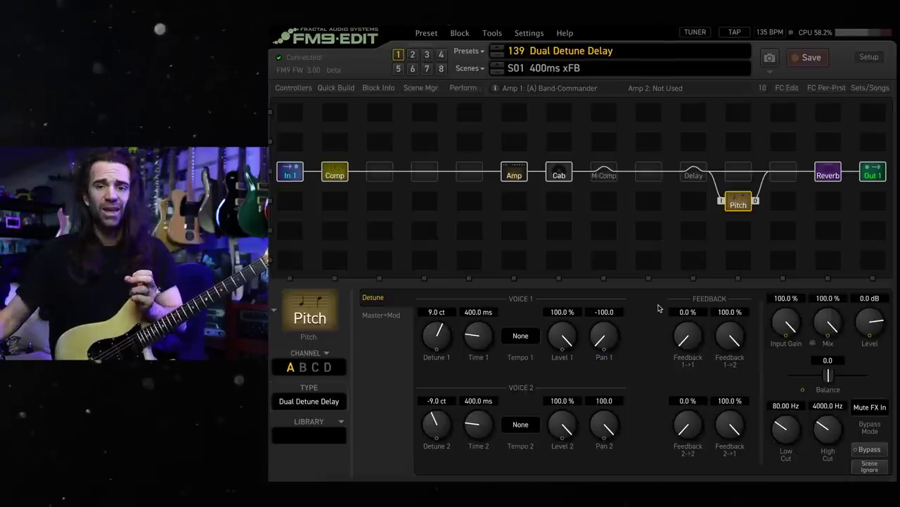
# Step: Add a Drive 1 block between Comp and Amp, set to the BB Pre AT type
pyautogui.click(424, 172)
pyautogui.rightClick(434, 169)
pyautogui.moveTo(507, 323)
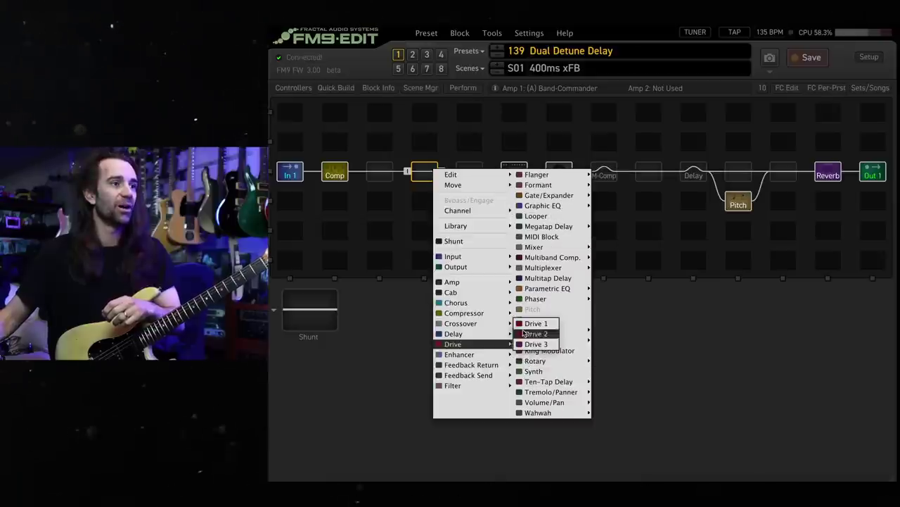
pyautogui.click(537, 321)
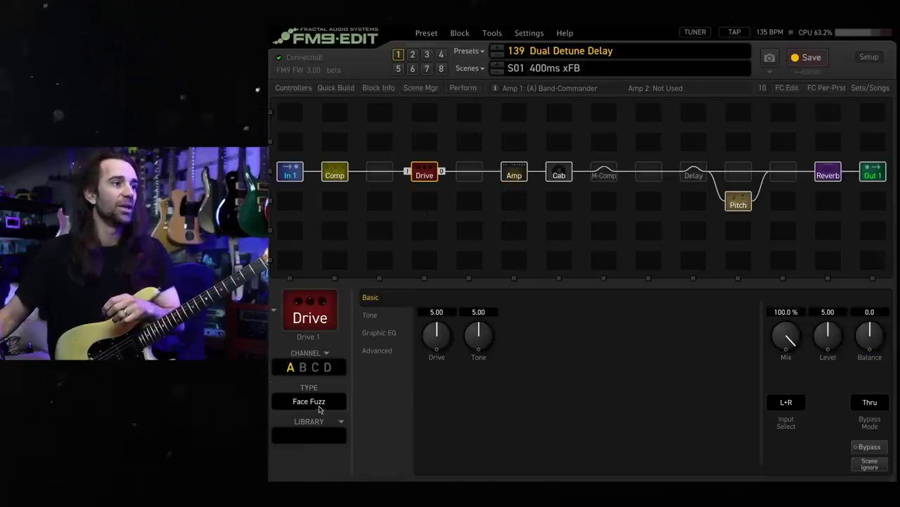
pyautogui.click(315, 402)
pyautogui.click(334, 121)
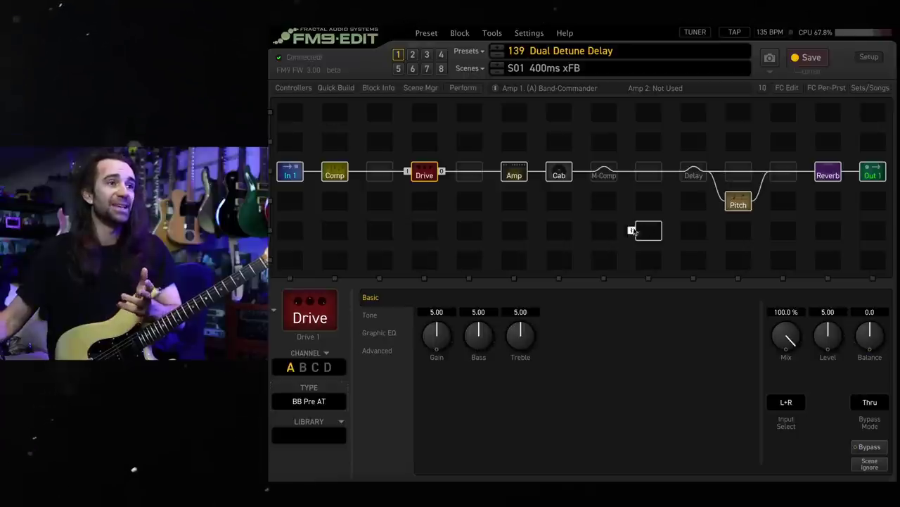
# Step: Add a 1210-type Multitap Delay after M-Comp with mix lowered to 15.6%
pyautogui.click(642, 179)
pyautogui.rightClick(643, 179)
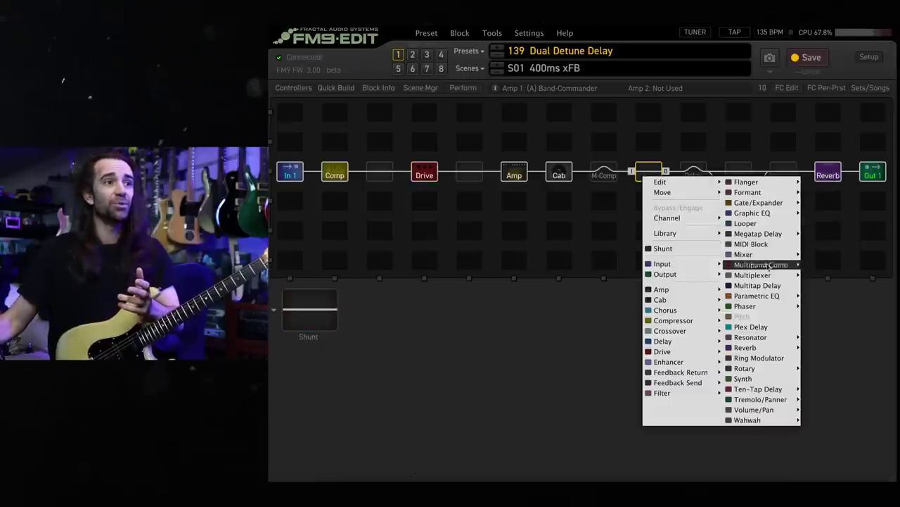
pyautogui.click(777, 285)
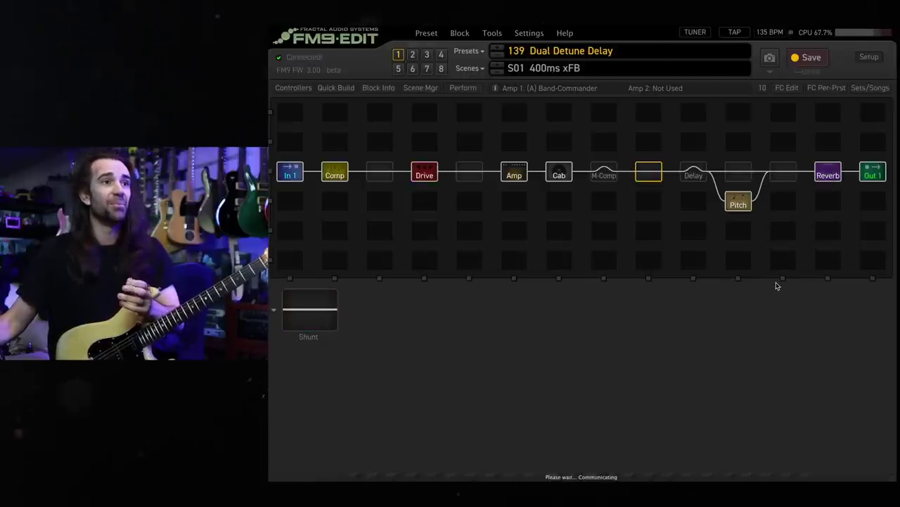
pyautogui.click(303, 401)
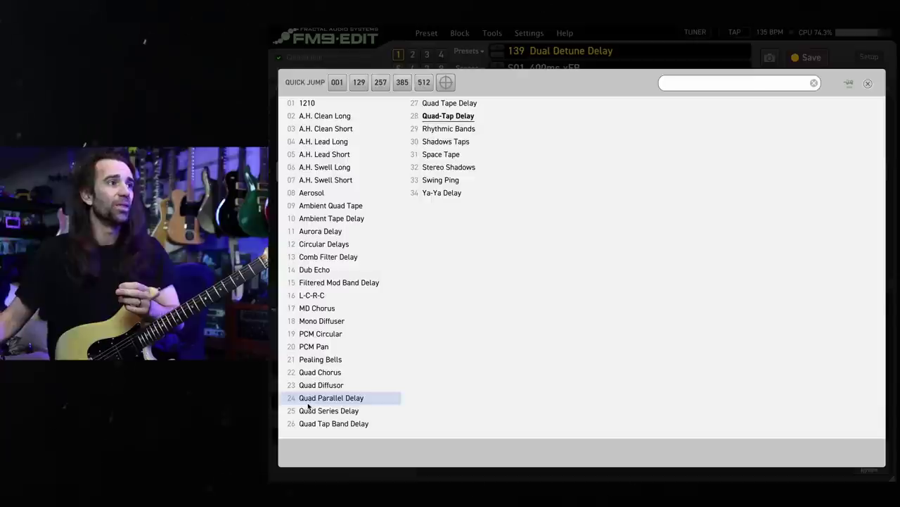
pyautogui.click(347, 104)
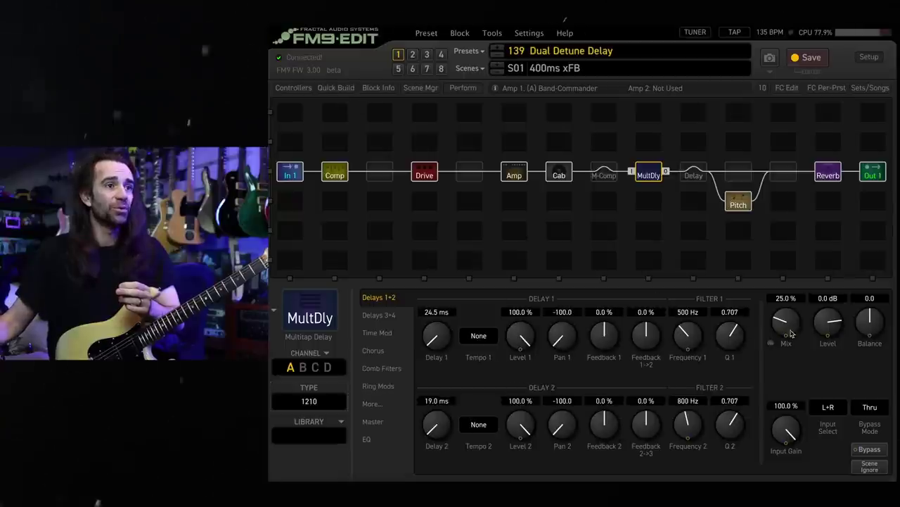
pyautogui.moveTo(788, 330); pyautogui.dragTo(783, 346)
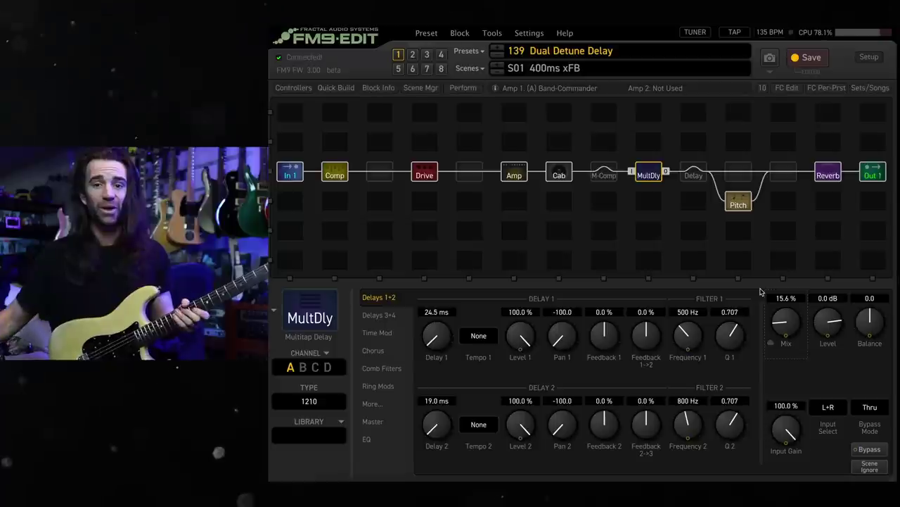
# Step: Add Reverb 2 just before the Reverb, set to Ursa Major with 38.2% mix
pyautogui.click(784, 176)
pyautogui.rightClick(785, 175)
pyautogui.moveTo(756, 345)
pyautogui.click(809, 343)
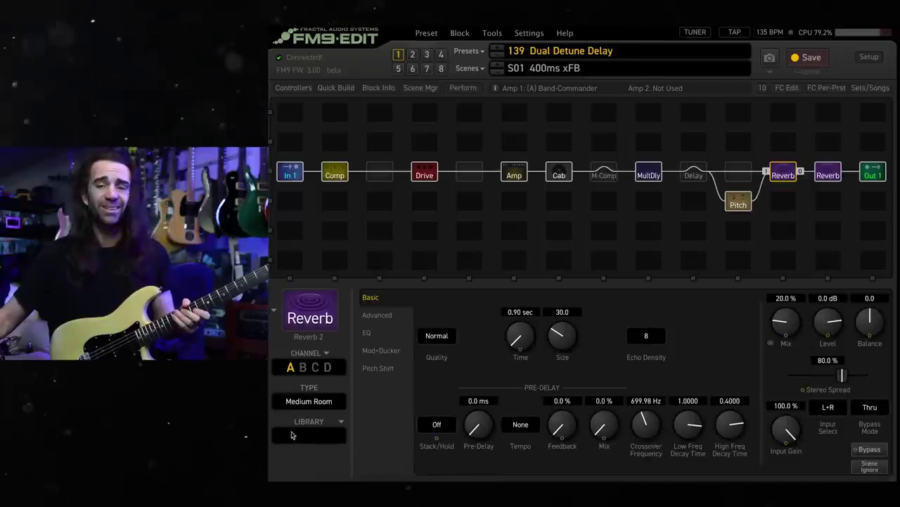
pyautogui.click(292, 435)
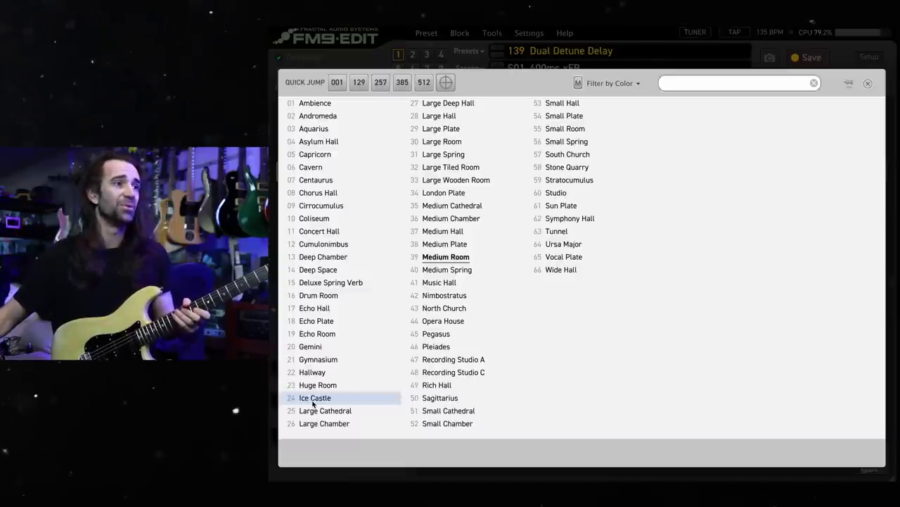
pyautogui.click(575, 245)
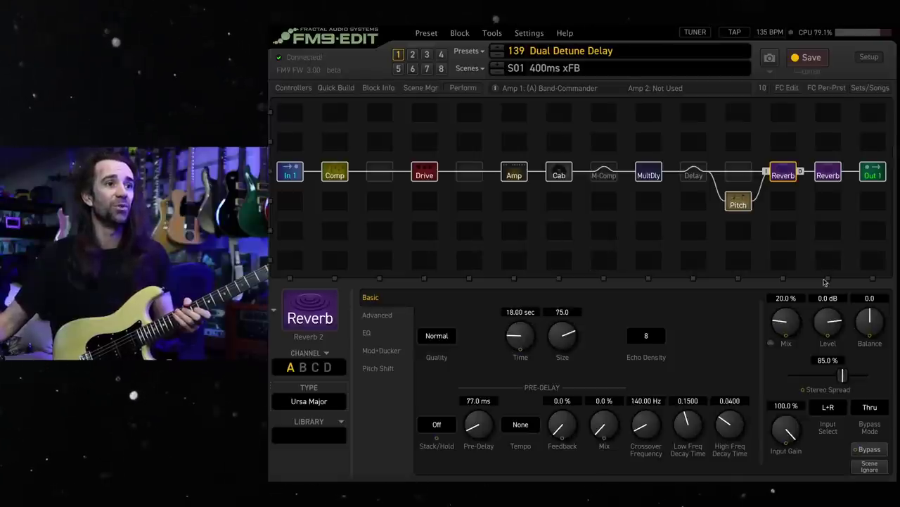
pyautogui.moveTo(797, 326); pyautogui.dragTo(806, 284)
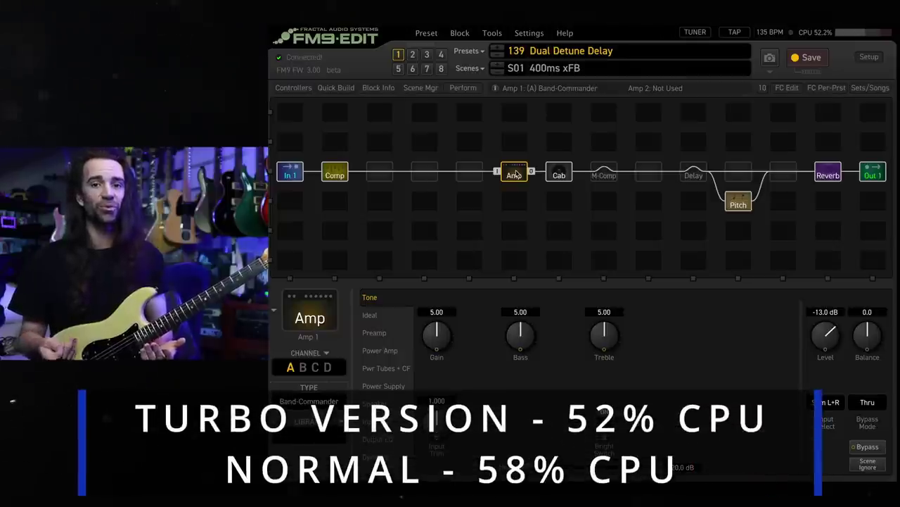
# Step: Add a Drive 1 block left of Amp, set to the BB Pre AT type
pyautogui.click(424, 173)
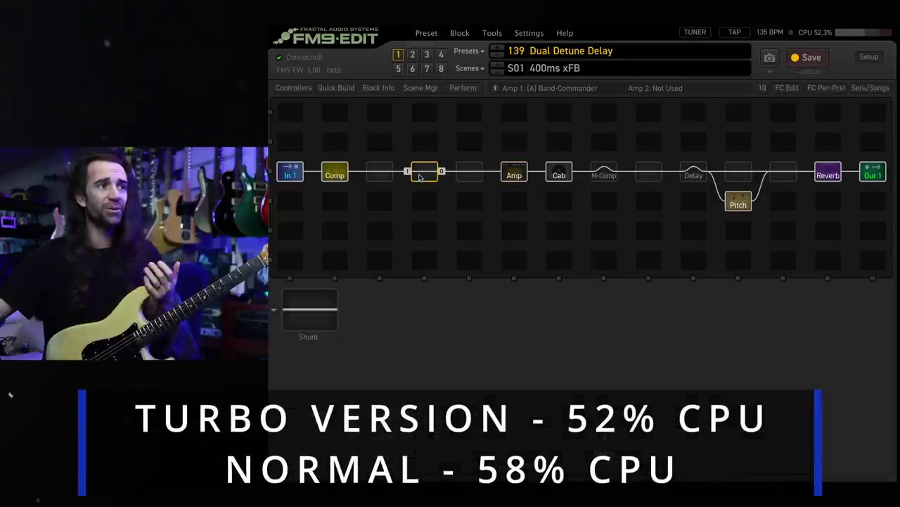
pyautogui.rightClick(424, 172)
pyautogui.moveTo(467, 349)
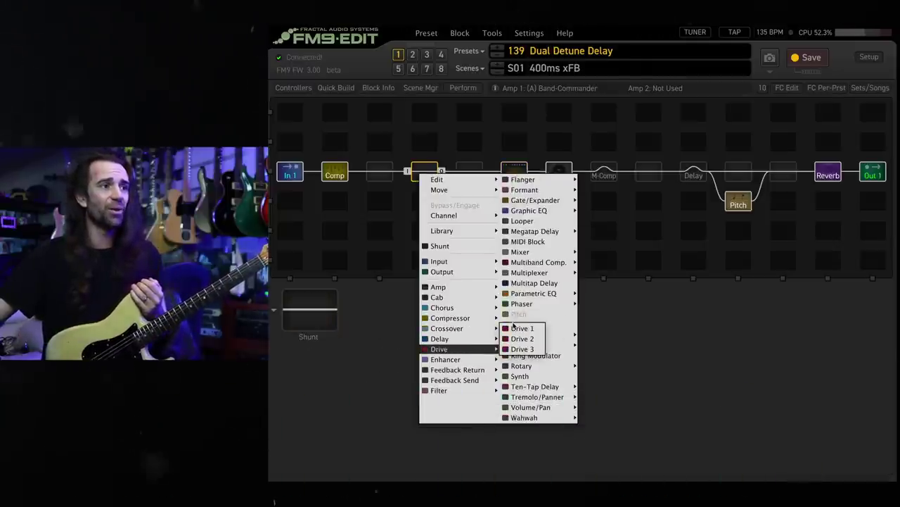
pyautogui.click(517, 328)
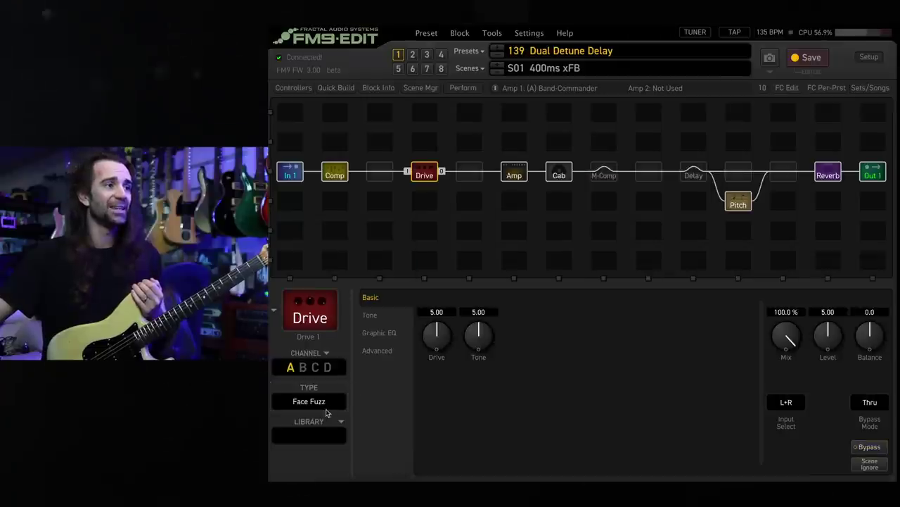
pyautogui.click(326, 404)
pyautogui.click(331, 116)
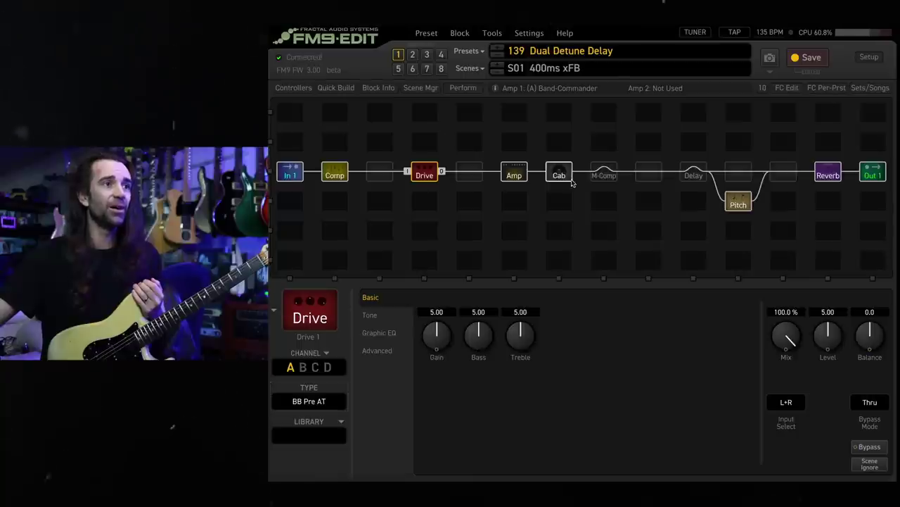
# Step: Add a Multitap Delay after M-Comp, set to type 1210 with 8.0% mix
pyautogui.click(659, 176)
pyautogui.rightClick(658, 176)
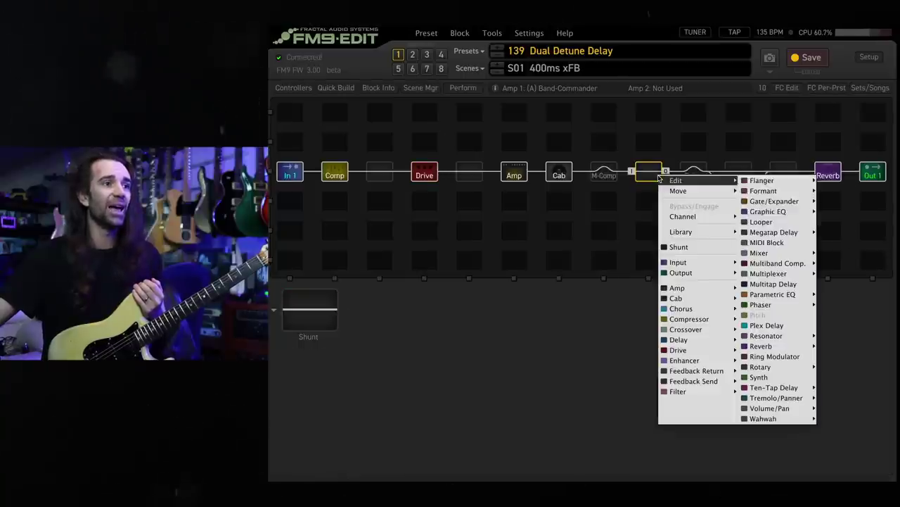
pyautogui.click(791, 284)
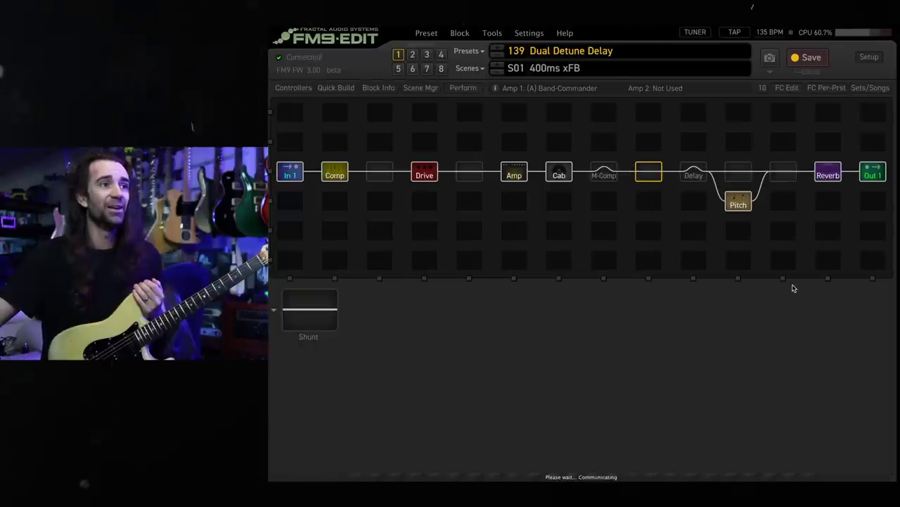
pyautogui.click(312, 403)
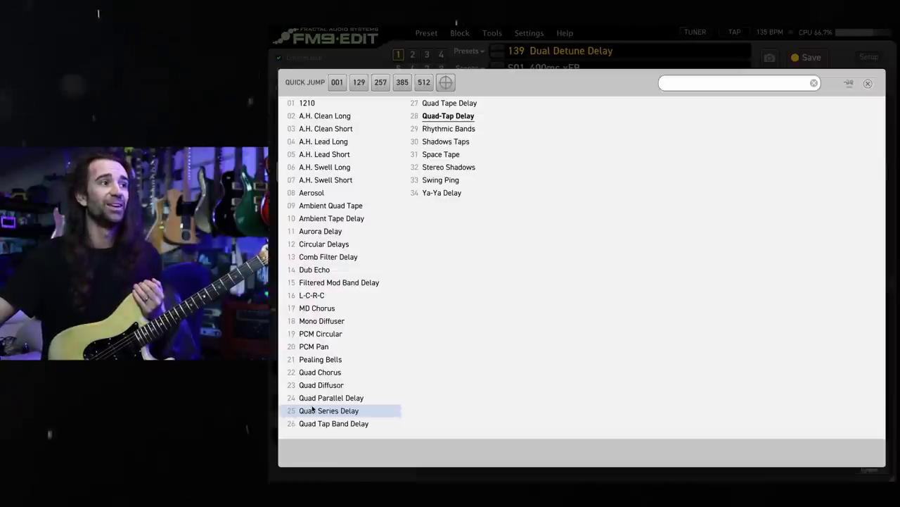
pyautogui.click(313, 103)
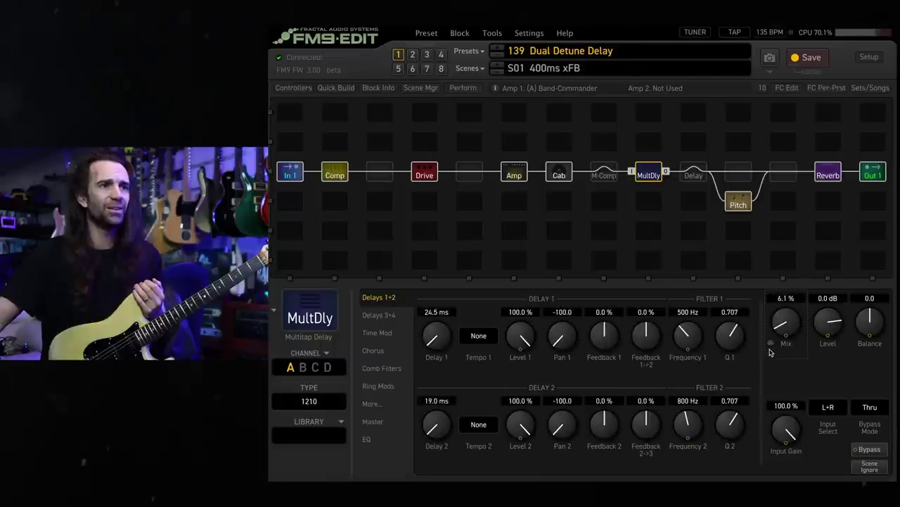
pyautogui.scroll(2, 771, 350)
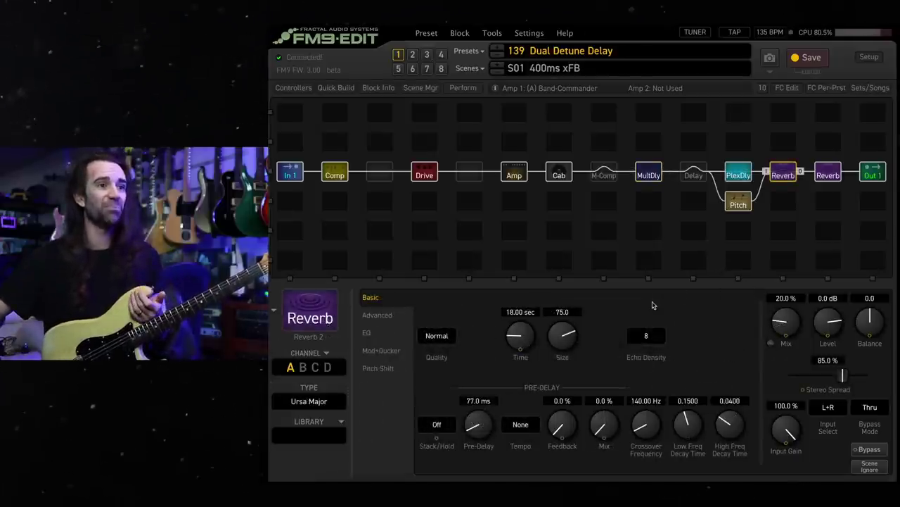
# Step: Raise the Reverb mix to 36.1%, then compare the Delay and Plex Delay settings
pyautogui.moveTo(779, 325); pyautogui.dragTo(789, 302)
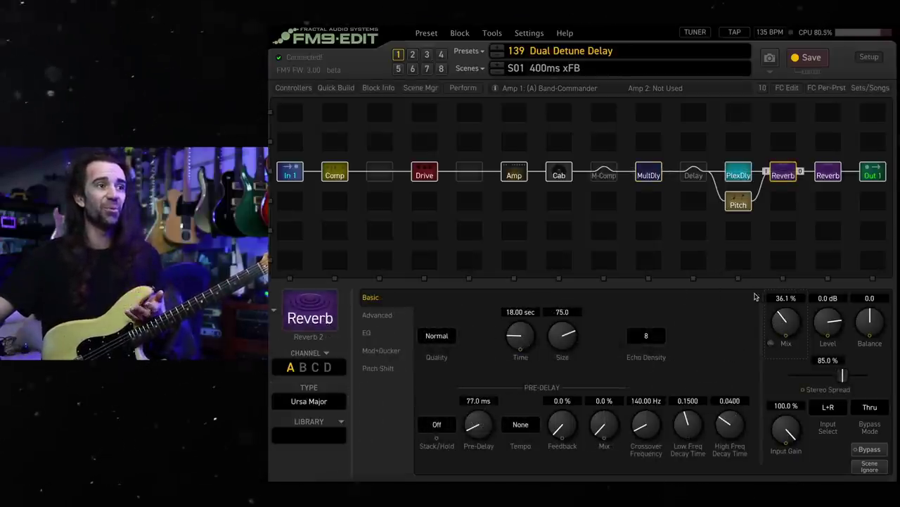
pyautogui.click(746, 176)
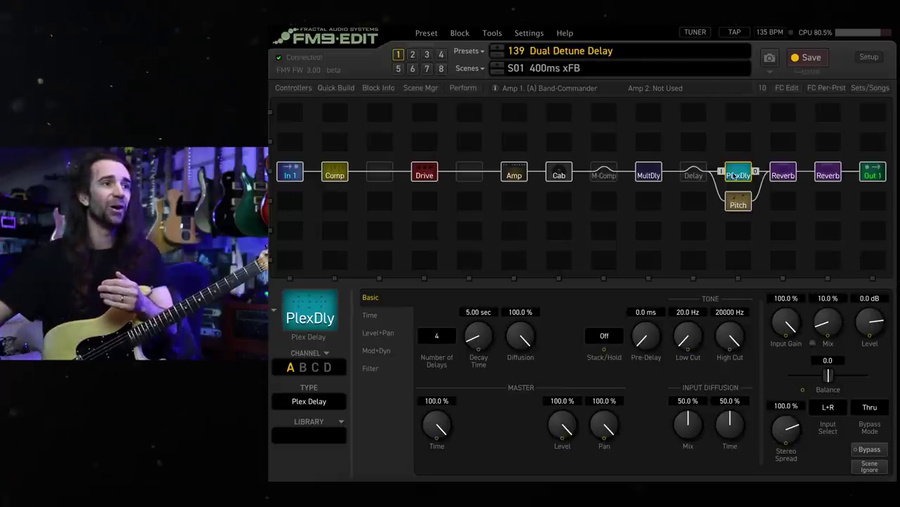
pyautogui.click(695, 175)
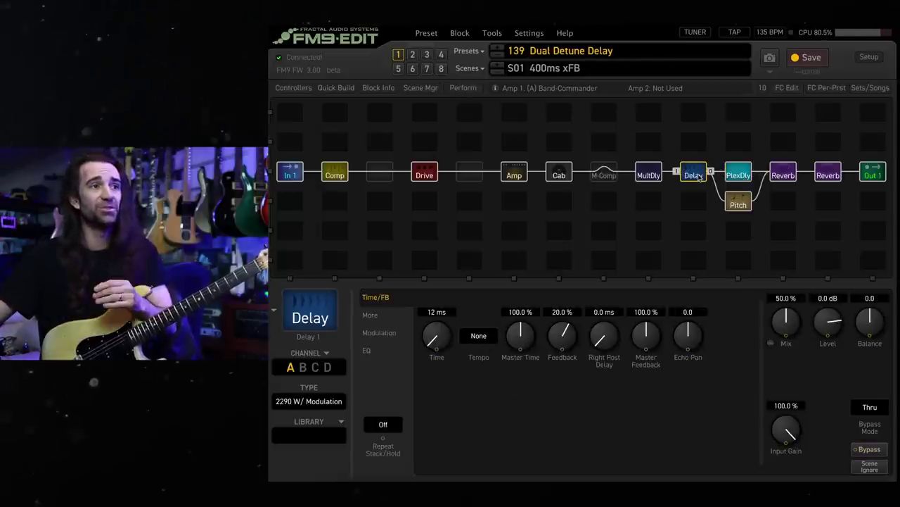
pyautogui.click(739, 176)
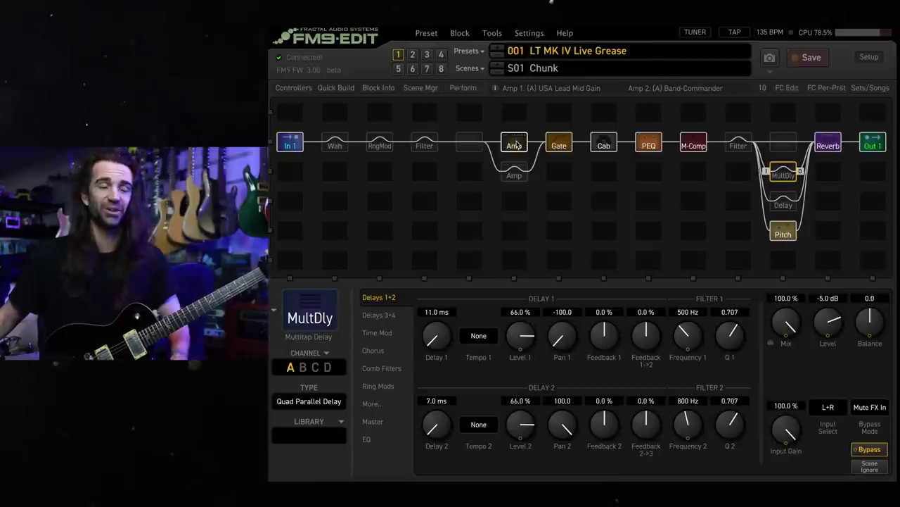
# Step: Inspect the Amp, Ring Modulator and Filter blocks, then switch to scene 6, OctaChunk
pyautogui.click(514, 144)
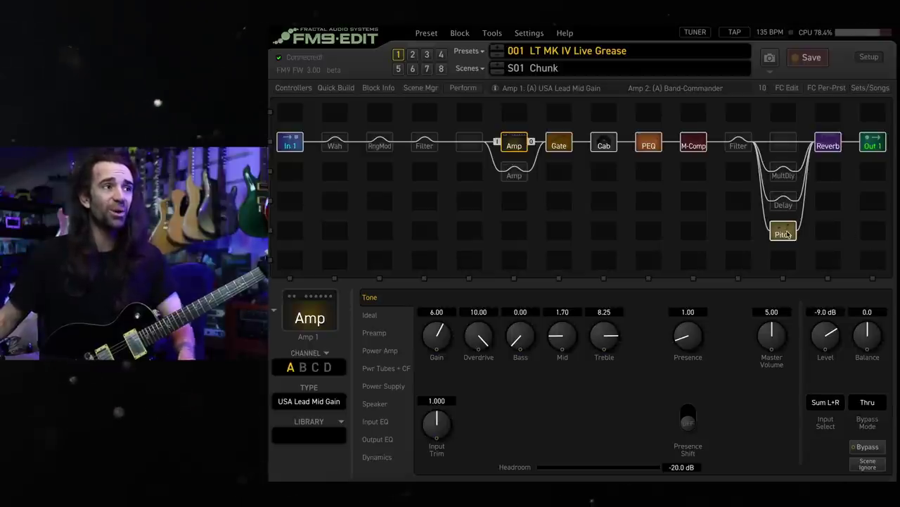
pyautogui.click(379, 146)
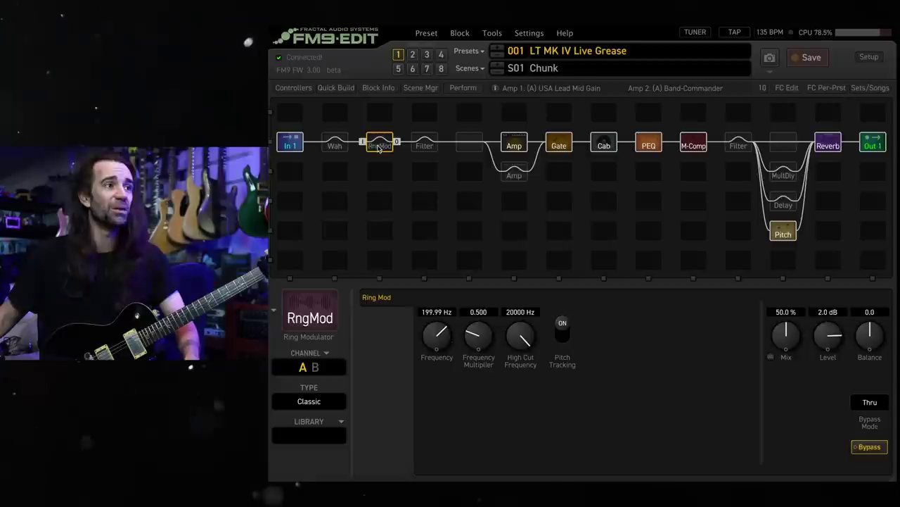
pyautogui.click(425, 146)
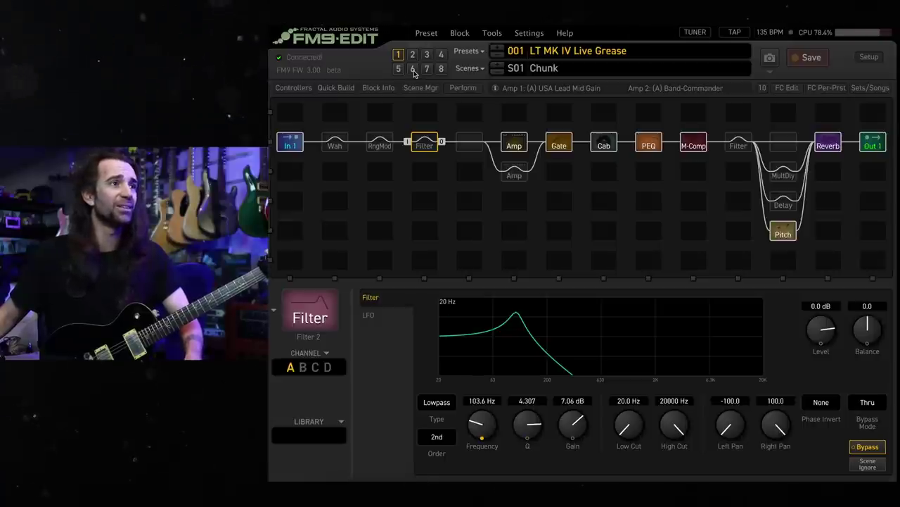
pyautogui.click(413, 71)
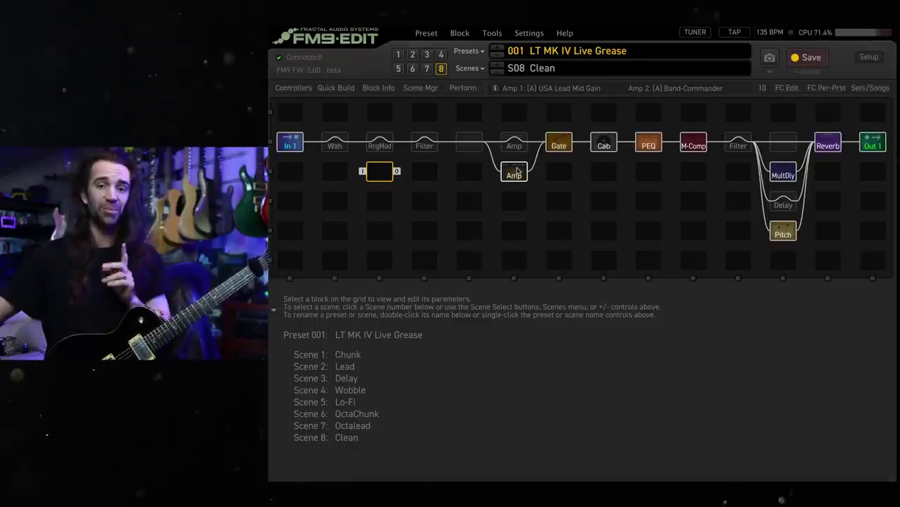
# Step: Route a new path from the cell under Filter to the second Amp block
pyautogui.moveTo(498, 178); pyautogui.dragTo(487, 143)
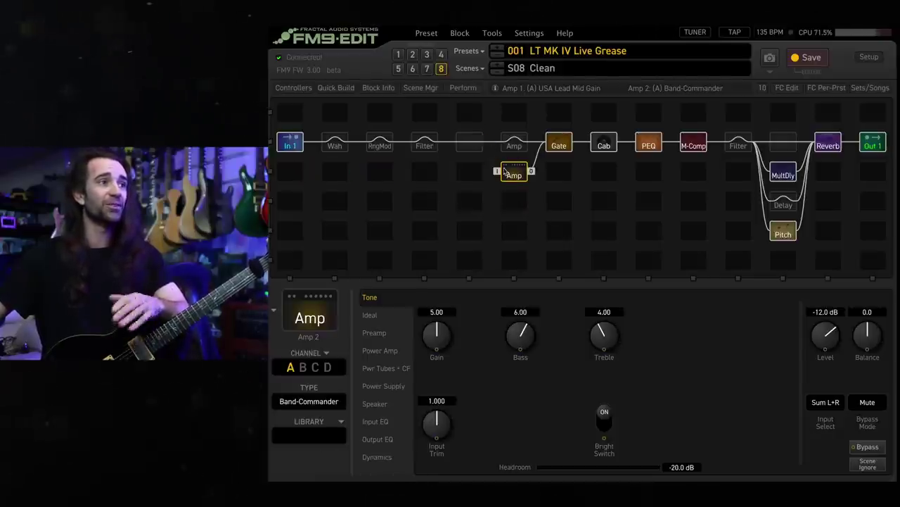
pyautogui.moveTo(398, 144); pyautogui.dragTo(498, 174)
pyautogui.click(424, 176)
# Step: Place Parametric EQ 2 in that slot with the SC245 -> Strat Neck & Middle library curve
pyautogui.rightClick(424, 176)
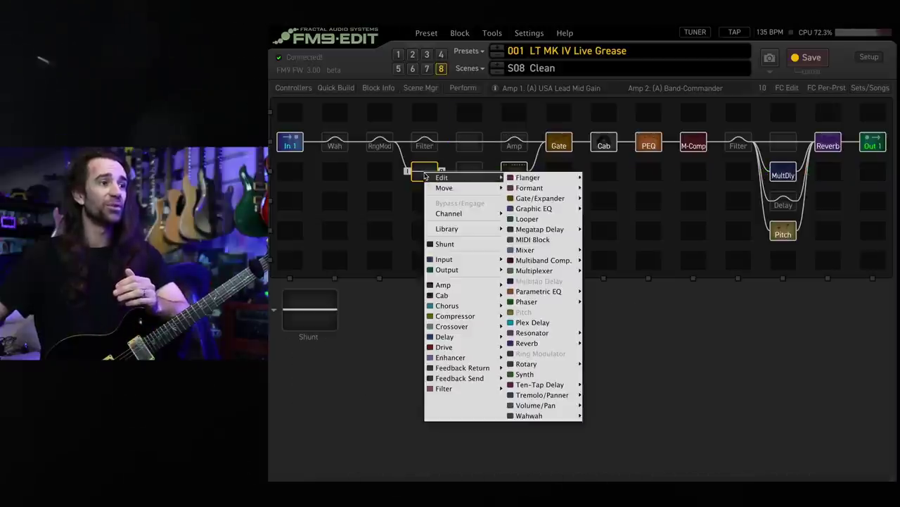
pyautogui.moveTo(556, 291)
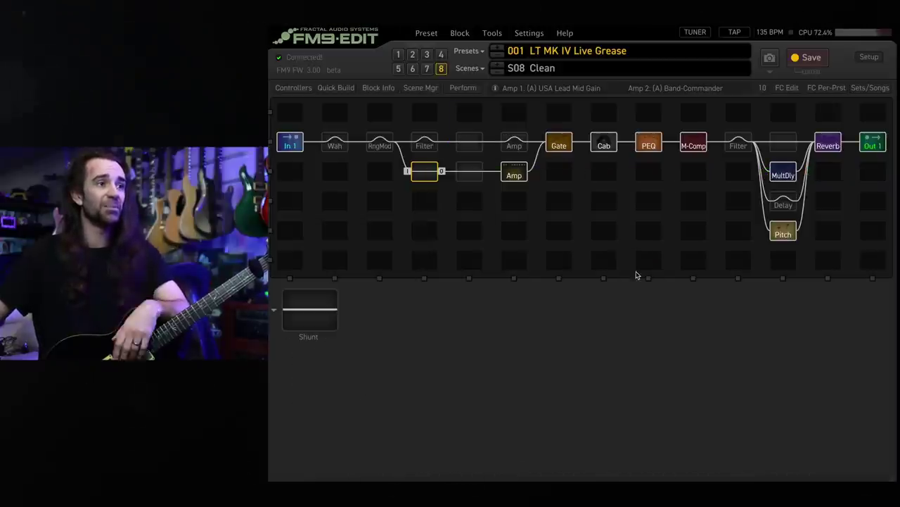
pyautogui.hotkey('ctrl', 'v')
pyautogui.click(322, 438)
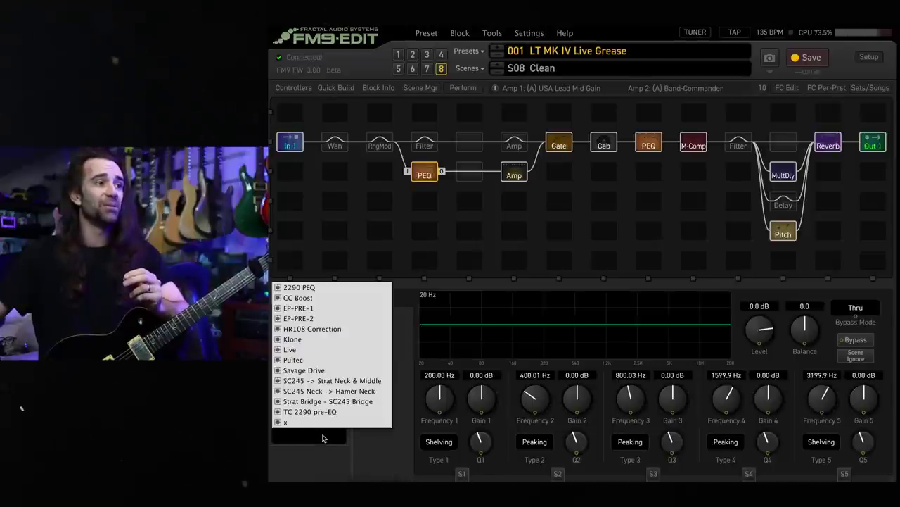
pyautogui.click(336, 379)
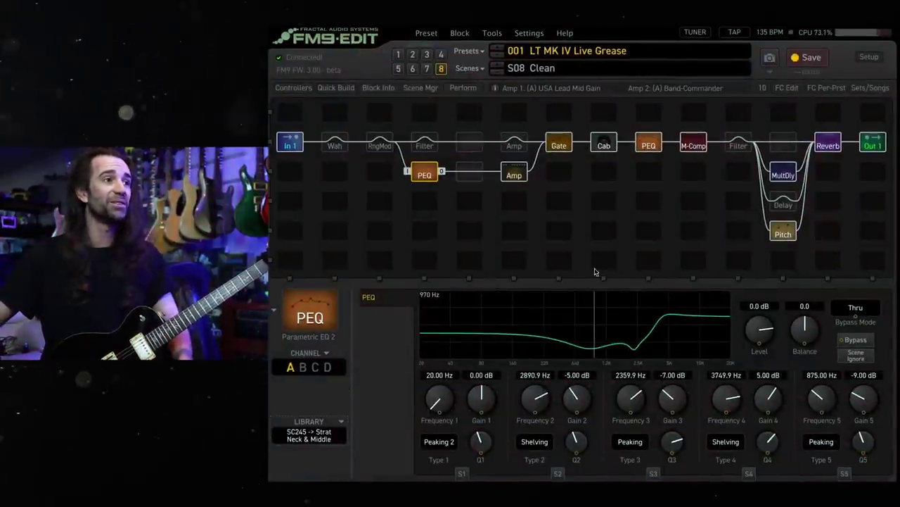
# Step: Add Compressor 1 in the slot between PEQ and Amp, with its TYPE set to JFET Compressor
pyautogui.click(468, 177)
pyautogui.rightClick(467, 180)
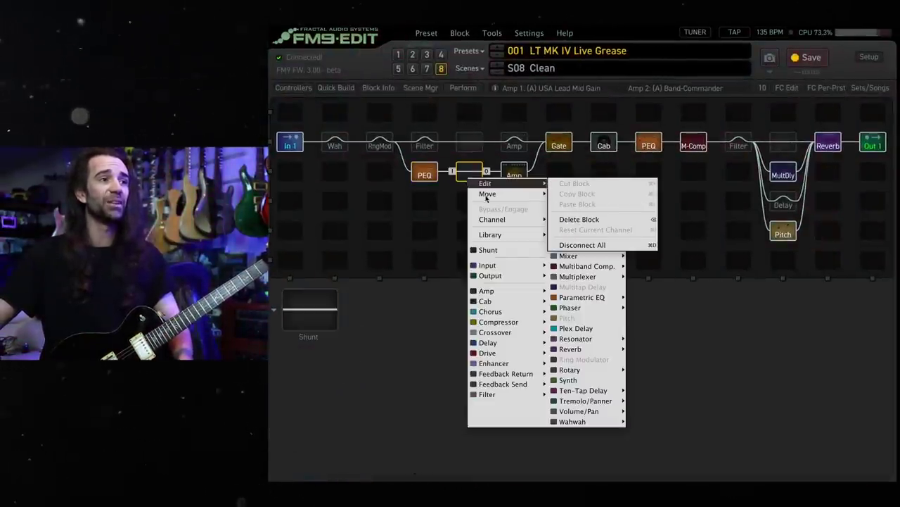
pyautogui.moveTo(524, 326)
pyautogui.click(578, 312)
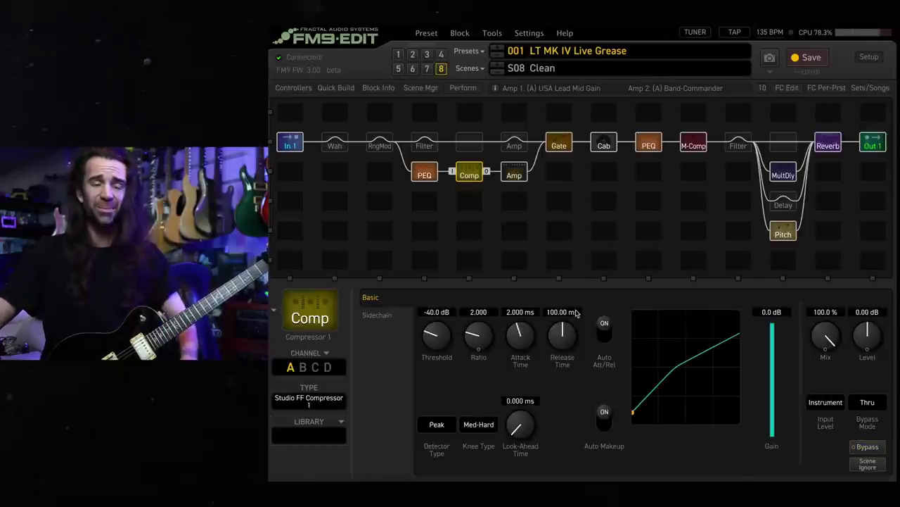
pyautogui.click(323, 401)
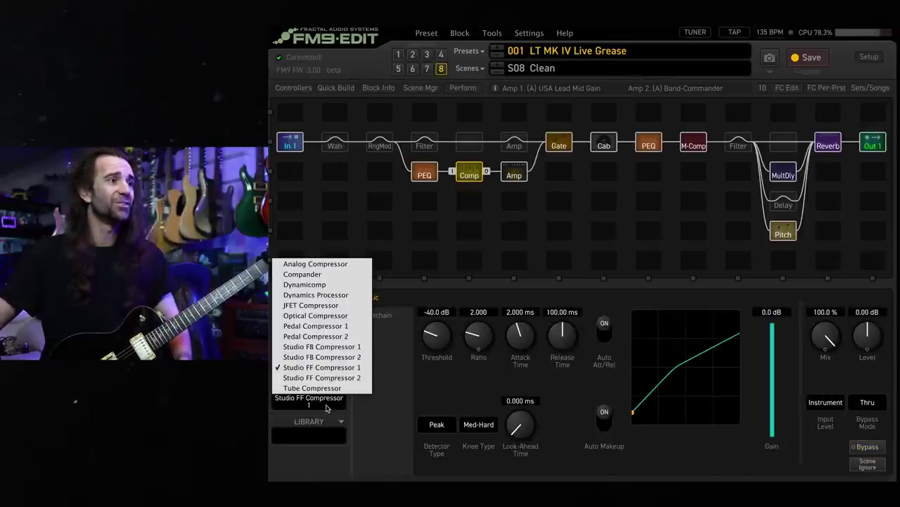
pyautogui.click(336, 306)
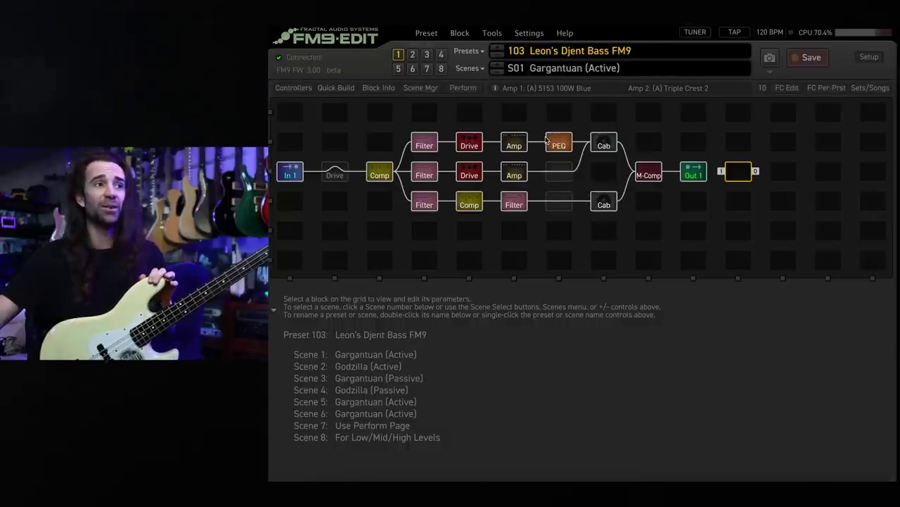
# Step: View the M-Comp block's band settings, including the mid band's -20.0 dB threshold and 5.000 ratio
pyautogui.click(648, 173)
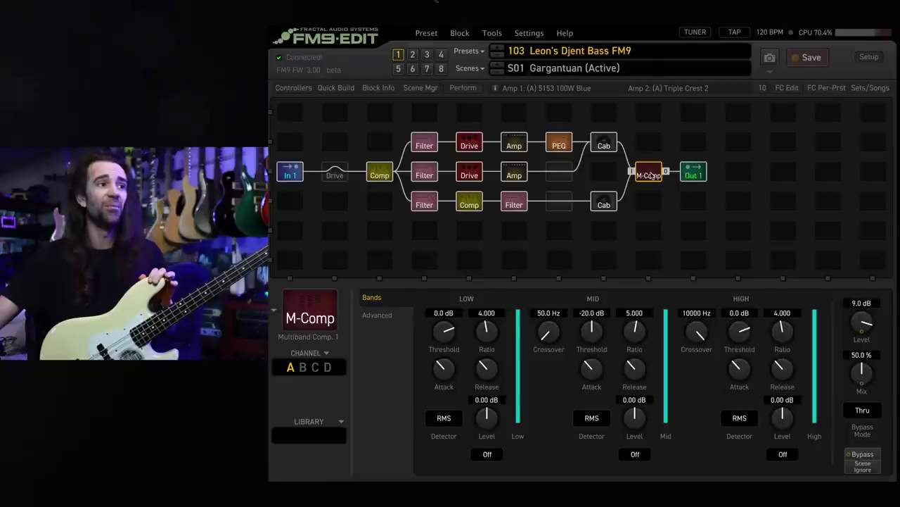